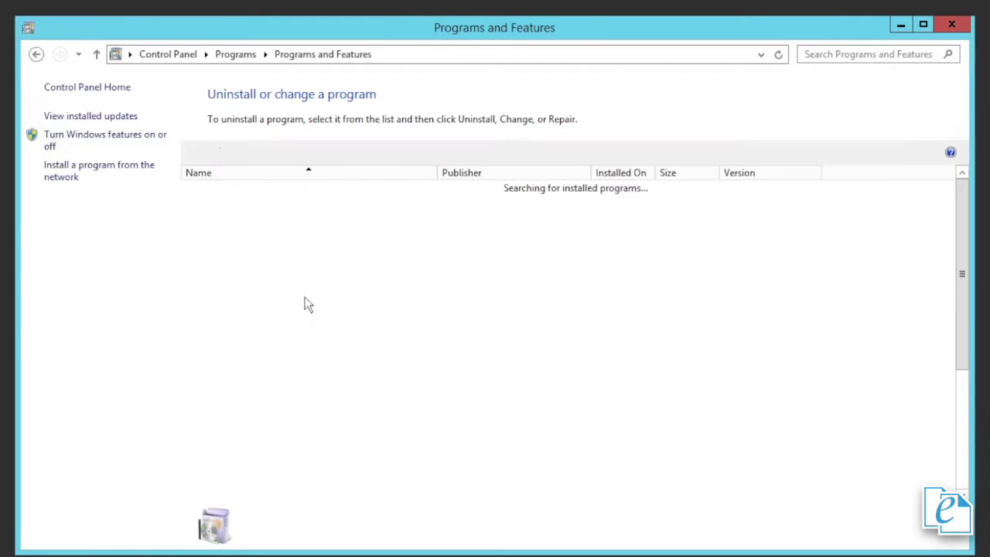
Start modifying the installed OpenText eDOCS DM 16 Server's features from Programs and Features.
{"action": "left_click", "coordinate": [419, 249]}
{"action": "scroll", "coordinate": [419, 247], "scroll_direction": "down", "scroll_amount": 5}
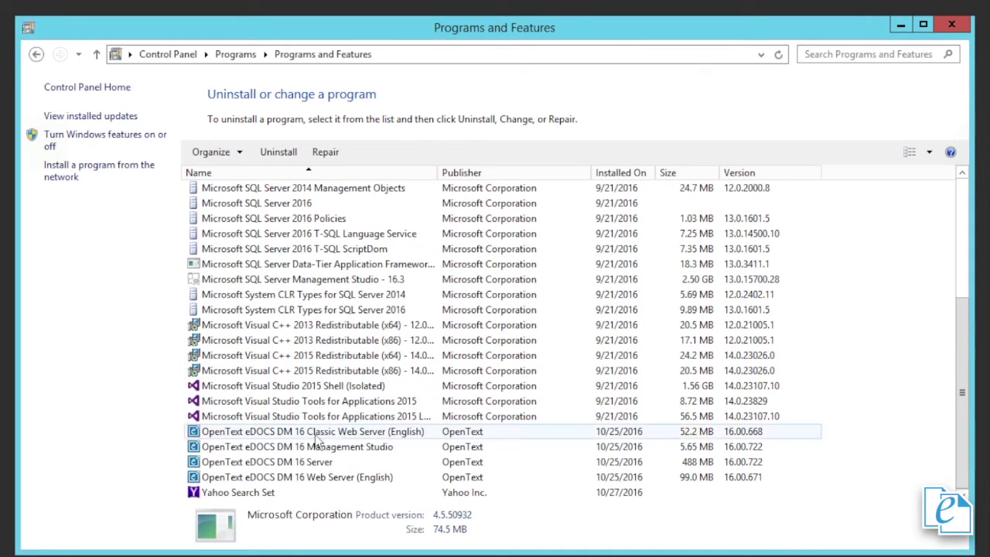
{"action": "left_click", "coordinate": [310, 462]}
{"action": "left_click", "coordinate": [330, 153]}
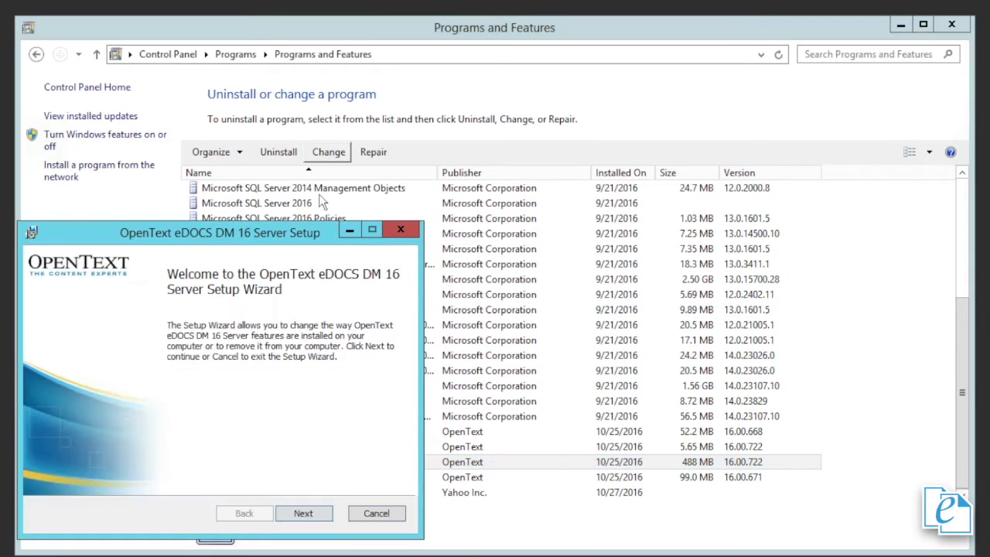
{"action": "left_click", "coordinate": [303, 513]}
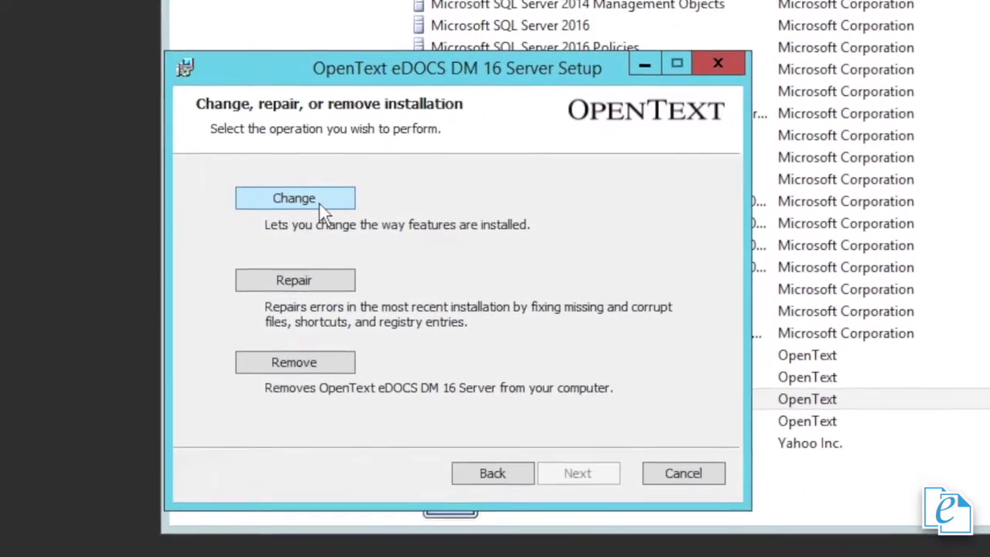
{"action": "left_click", "coordinate": [138, 317]}
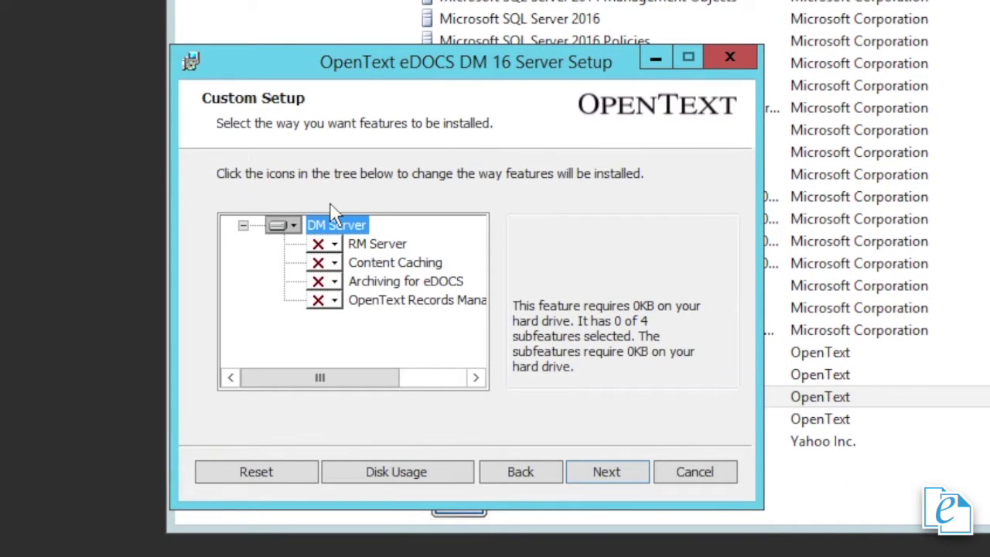
Set RM Server to install entirely on the local drive, enter the licence serial, and apply the change.
{"action": "left_click", "coordinate": [332, 245]}
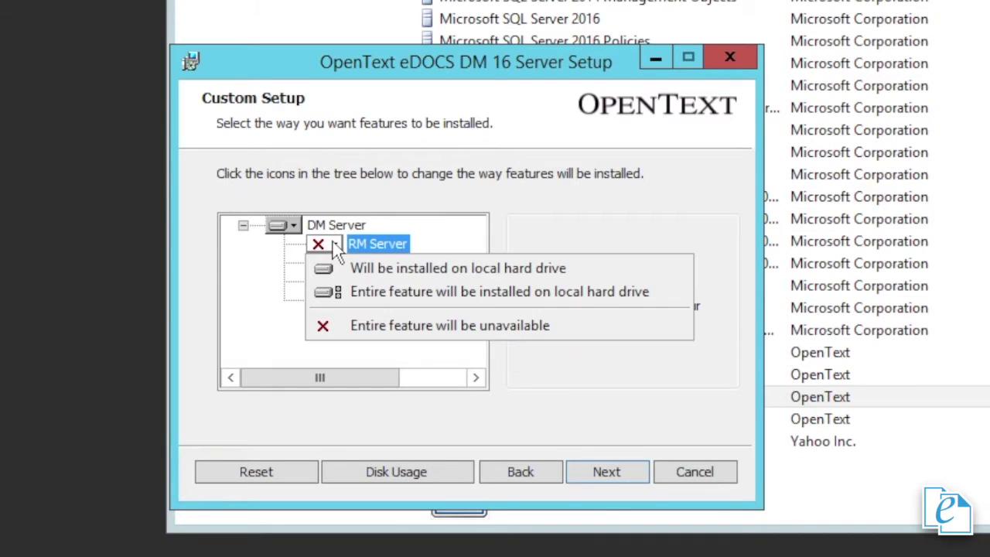
{"action": "left_click", "coordinate": [355, 291]}
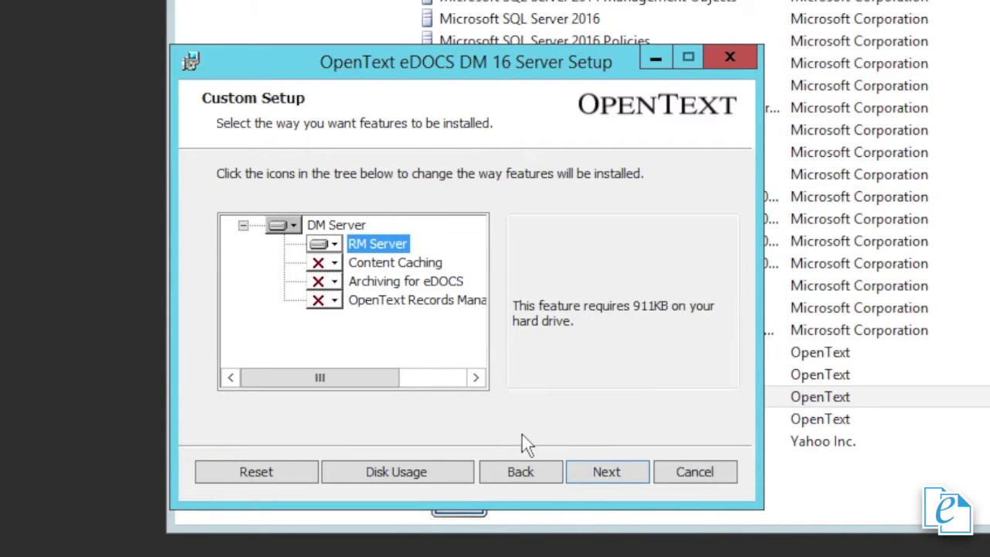
{"action": "left_click", "coordinate": [608, 474]}
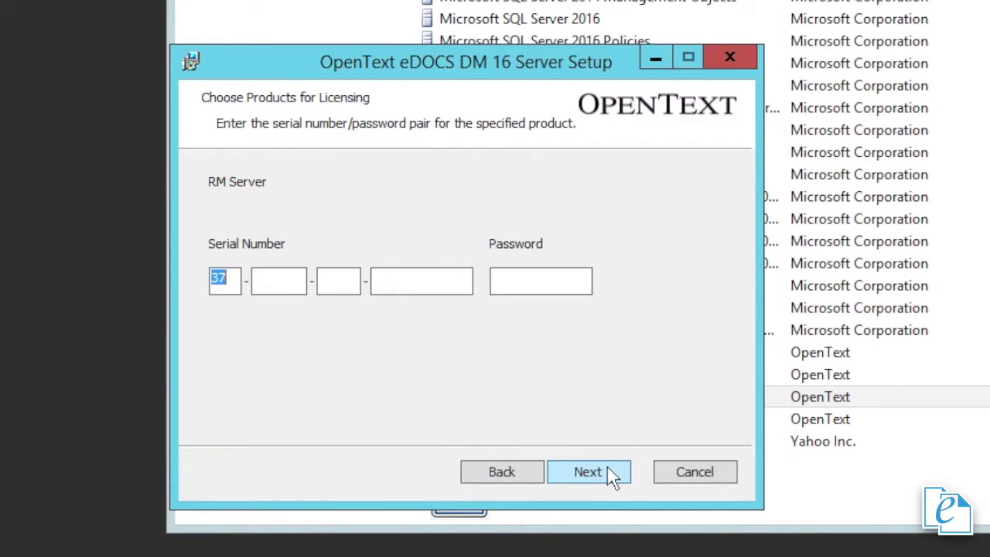
{"action": "key", "text": "Tab"}
{"action": "type", "text": "0"}
{"action": "left_click", "coordinate": [599, 474]}
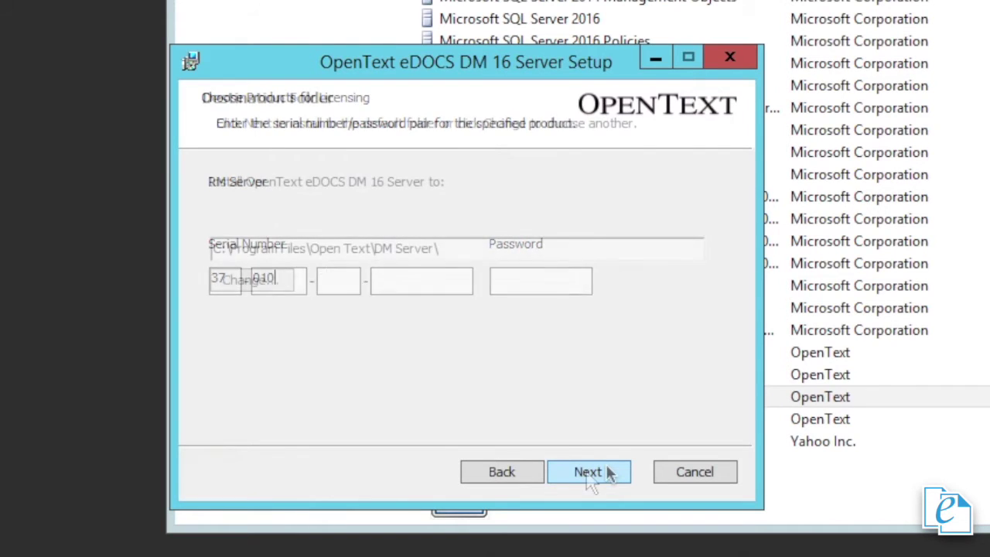
{"action": "left_click", "coordinate": [572, 474]}
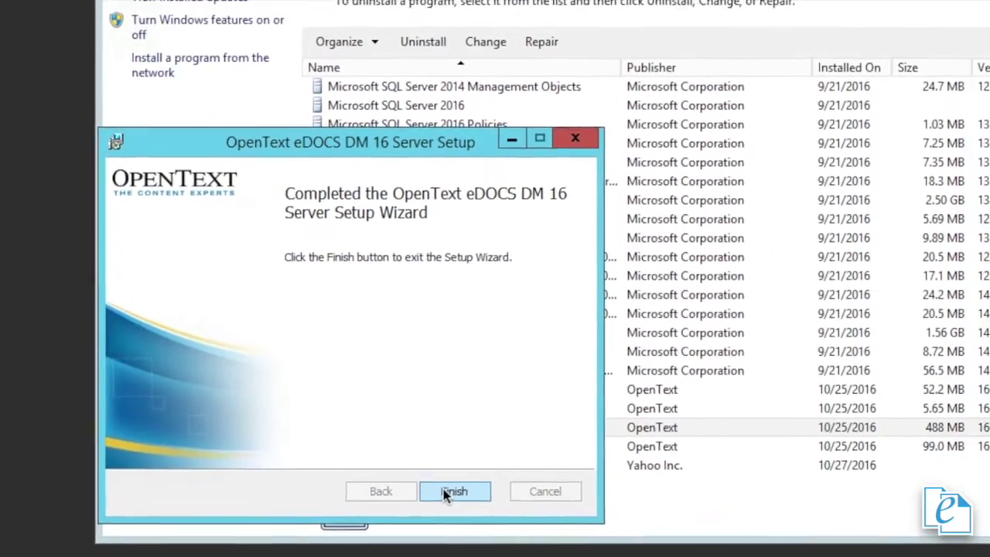
{"action": "left_click", "coordinate": [449, 493]}
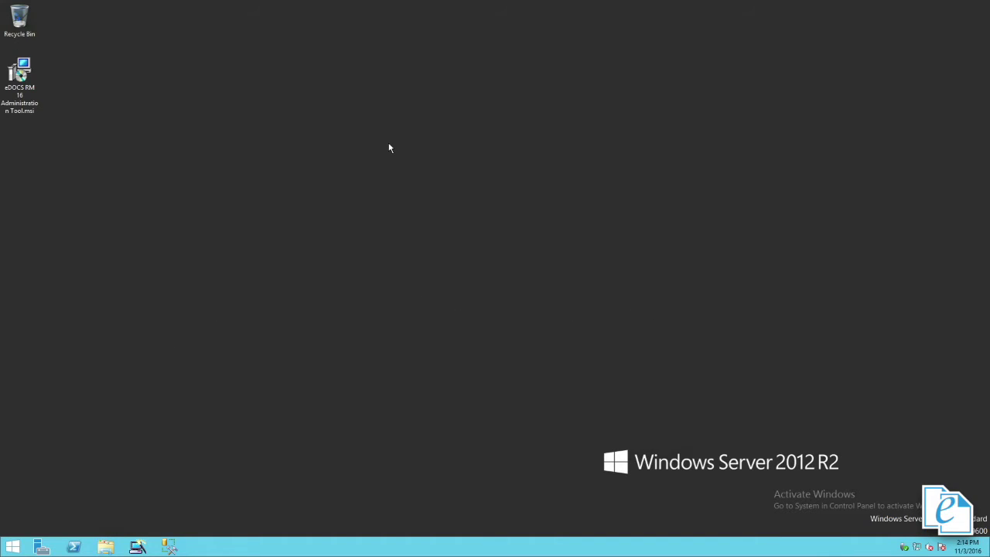
Select the eDOCS RM 16 Administration Tool.msi installer on the desktop.
{"action": "left_click", "coordinate": [30, 75]}
Run the eDOCS RM 16 Administration Tool.msi despite the security warning and accept its licence terms.
{"action": "double_click", "coordinate": [30, 75]}
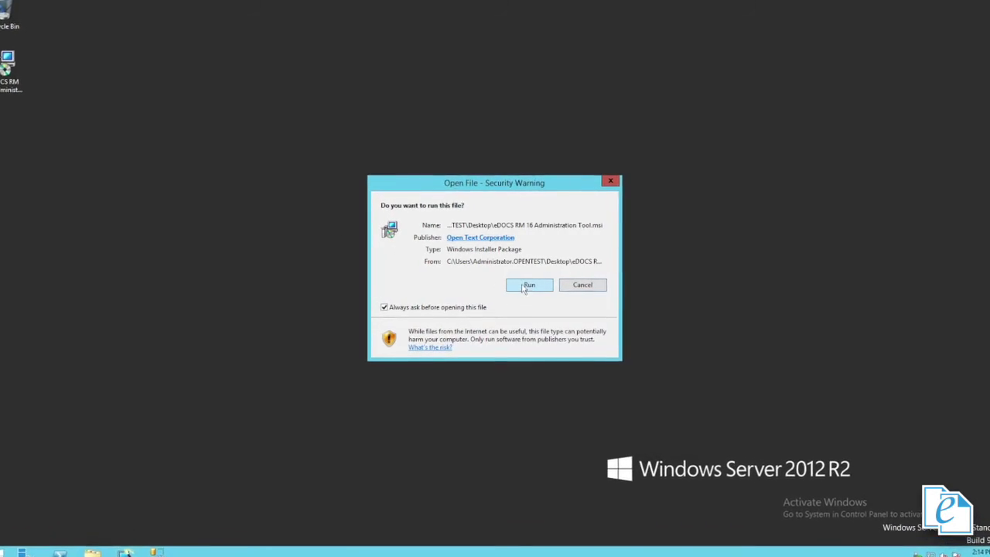
{"action": "left_click", "coordinate": [522, 284]}
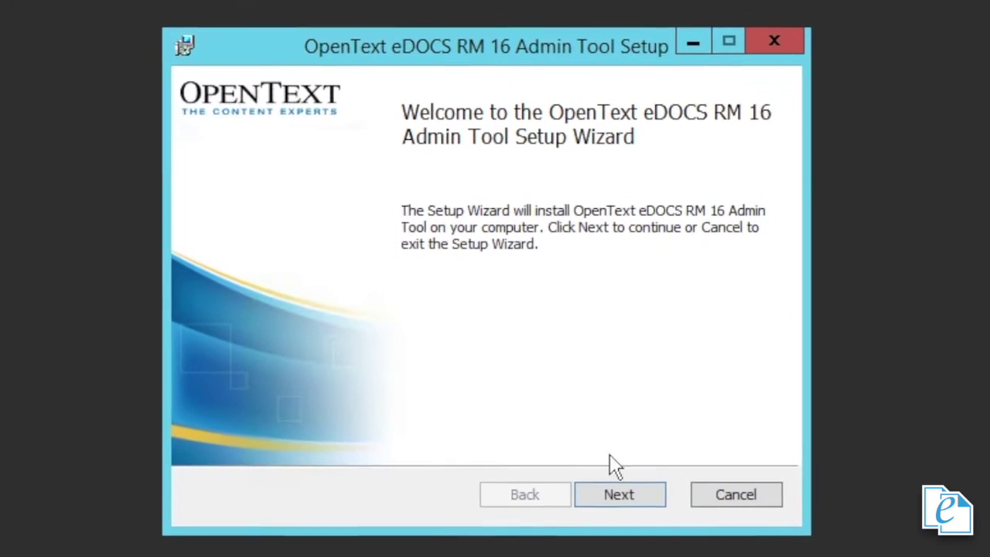
{"action": "left_click", "coordinate": [625, 499]}
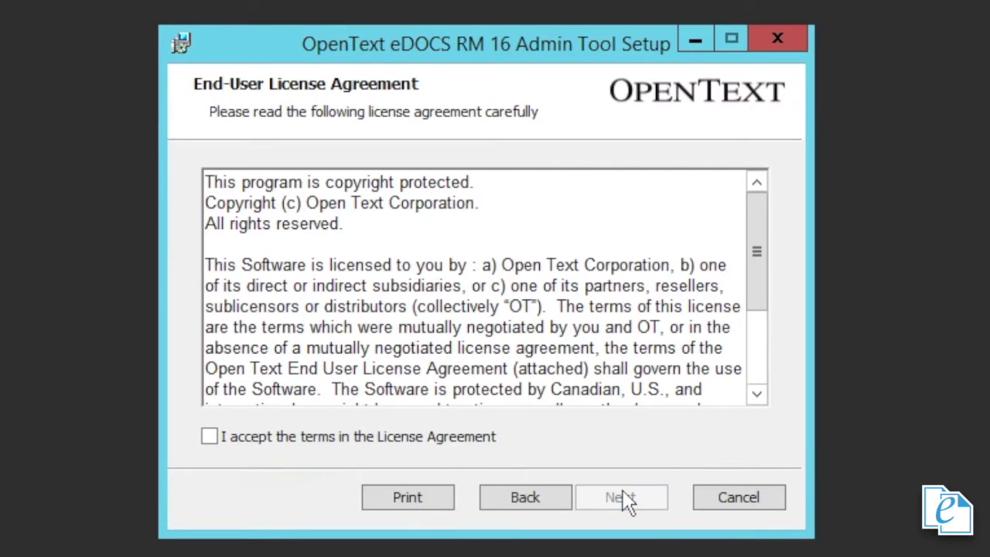
{"action": "left_click", "coordinate": [472, 441]}
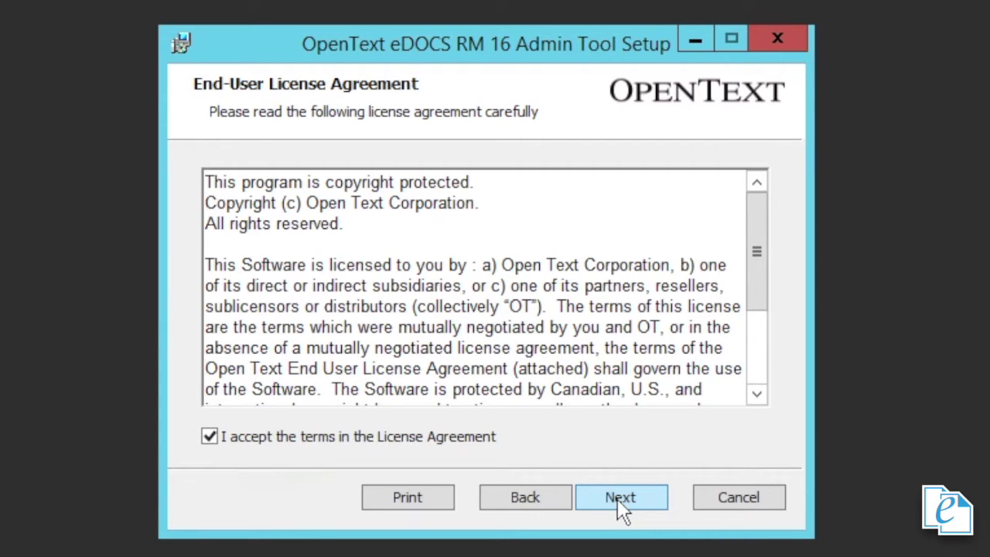
{"action": "left_click", "coordinate": [621, 499]}
Install the RM Admin Tool with the default RMAdmin feature and default destination folder.
{"action": "key", "text": "Tab"}
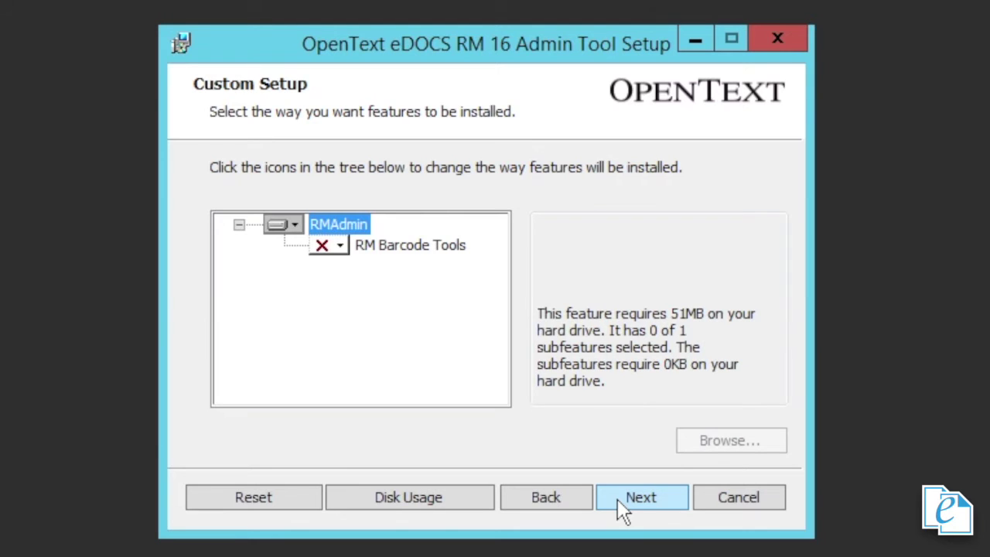
{"action": "left_click", "coordinate": [618, 499]}
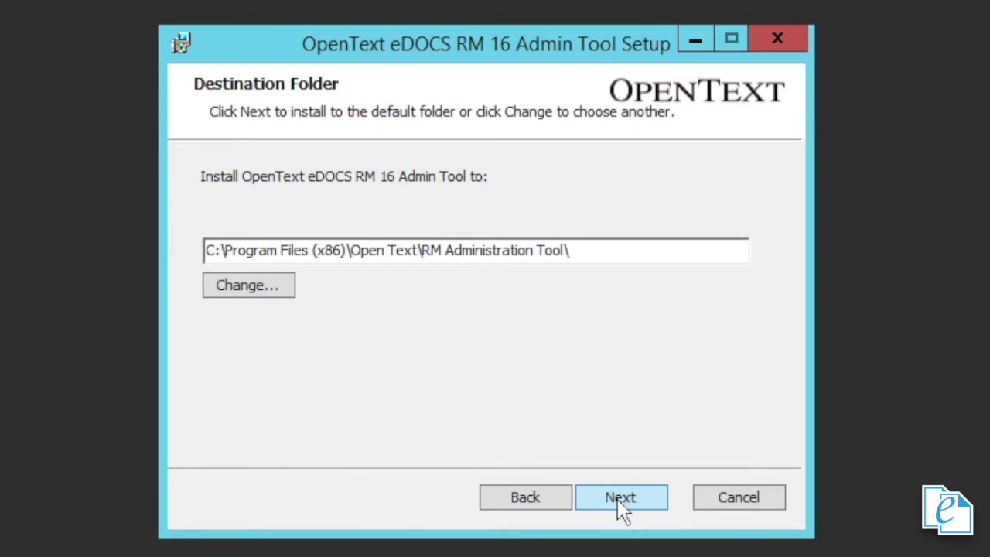
{"action": "left_click", "coordinate": [619, 499]}
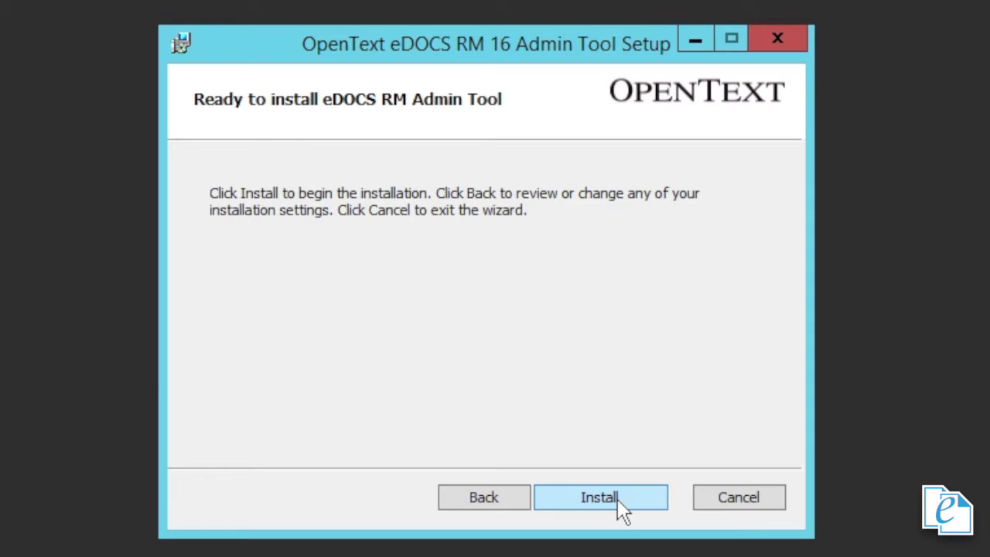
{"action": "left_click", "coordinate": [618, 499]}
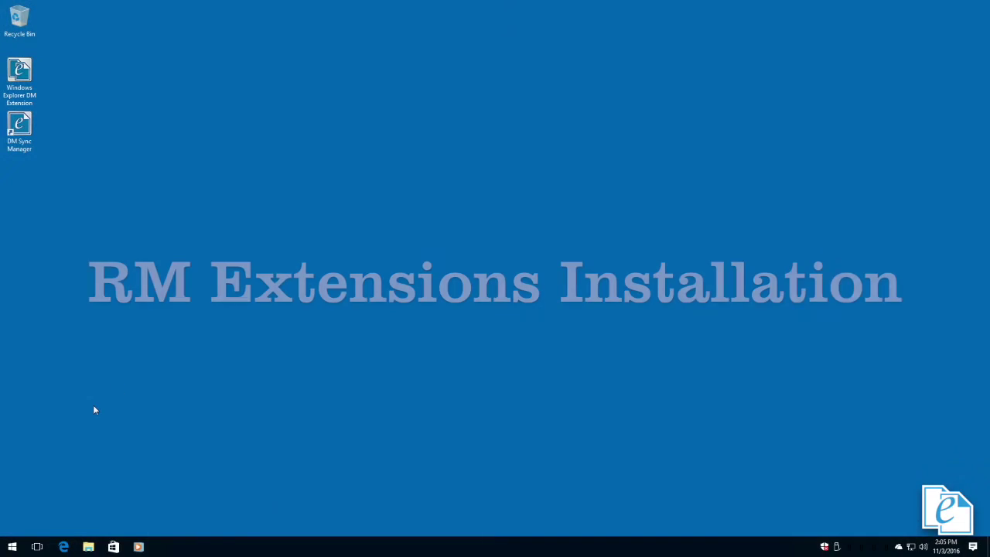
Open the OpenText eDOCS DM 16 Extensions (x64) setup from Control Panel's Programs and Features to change it.
{"action": "right_click", "coordinate": [12, 546]}
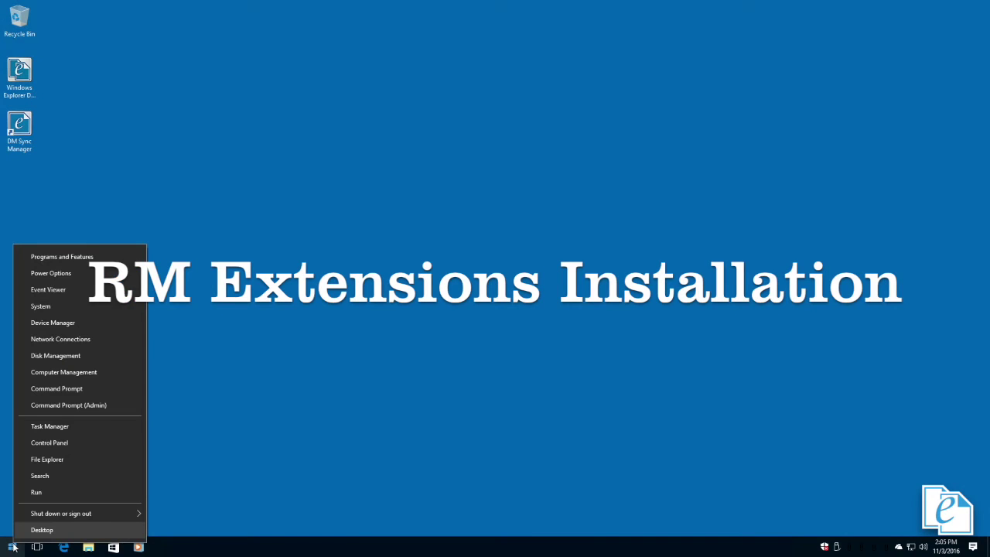
{"action": "left_click", "coordinate": [41, 444]}
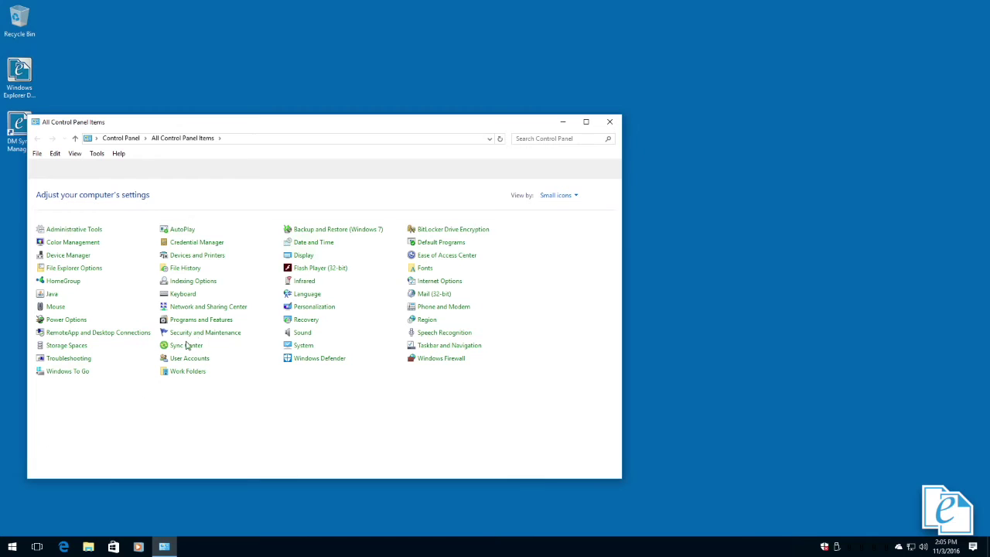
{"action": "left_click", "coordinate": [196, 319]}
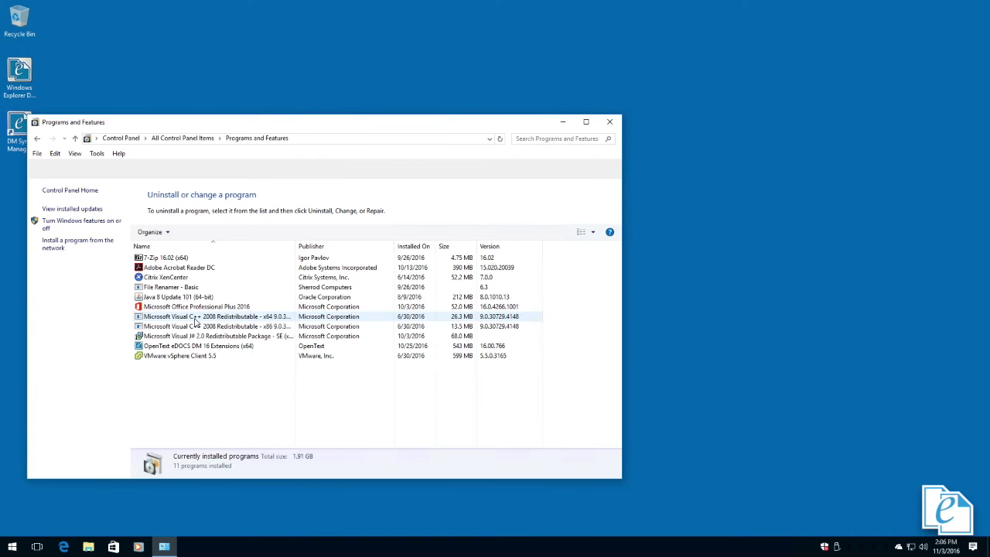
{"action": "left_click", "coordinate": [190, 346]}
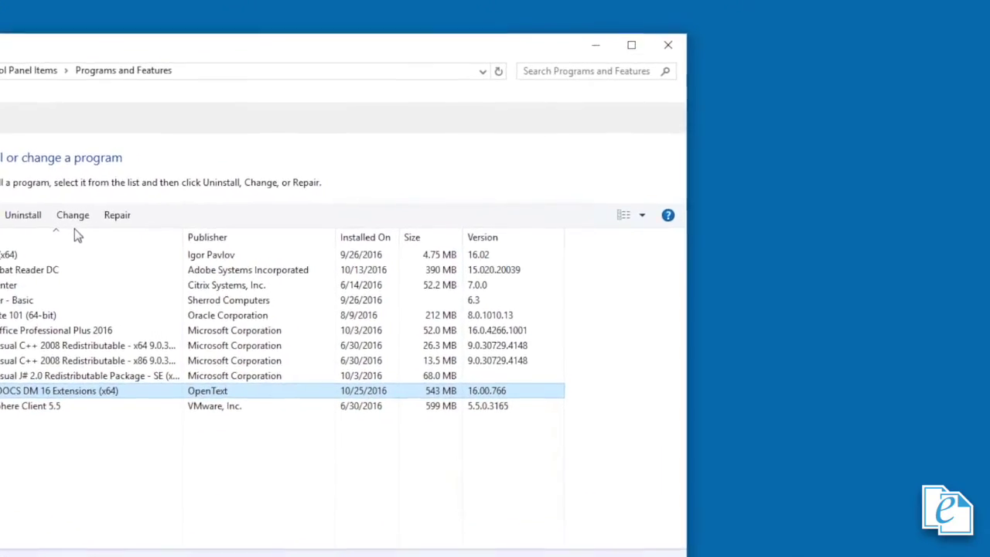
{"action": "left_click", "coordinate": [72, 216]}
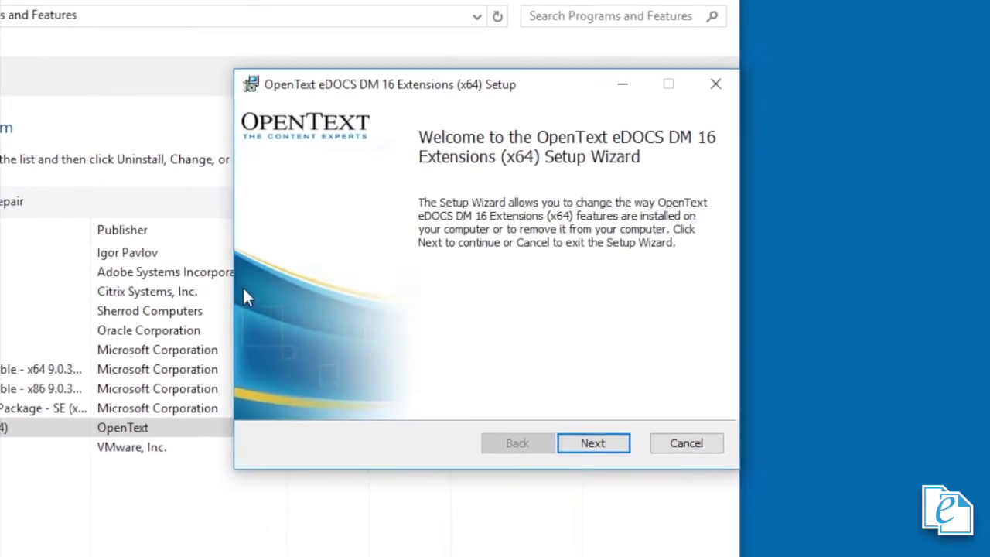
{"action": "left_click", "coordinate": [593, 442]}
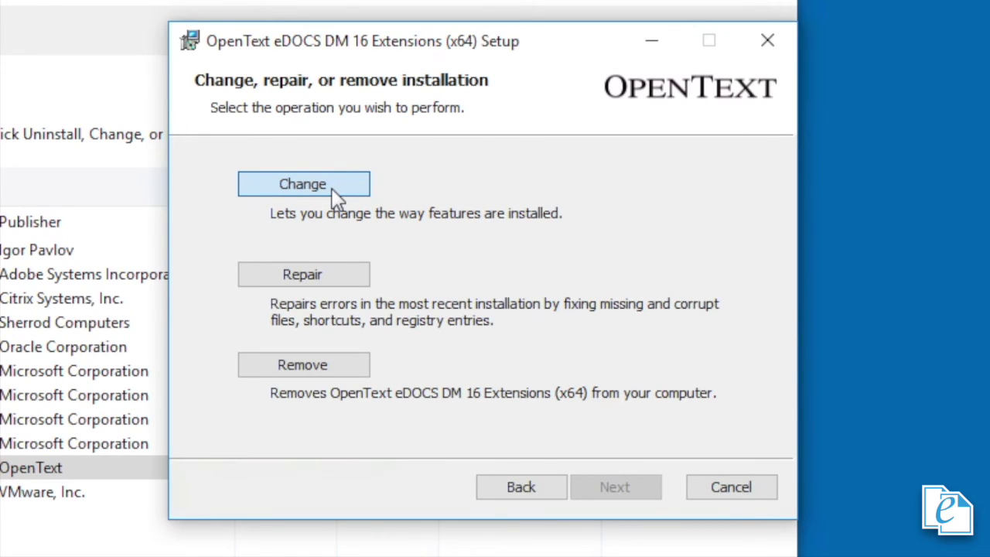
Set RM Extensions to install on the local hard drive and enter the add-on licence.
{"action": "left_click", "coordinate": [339, 199]}
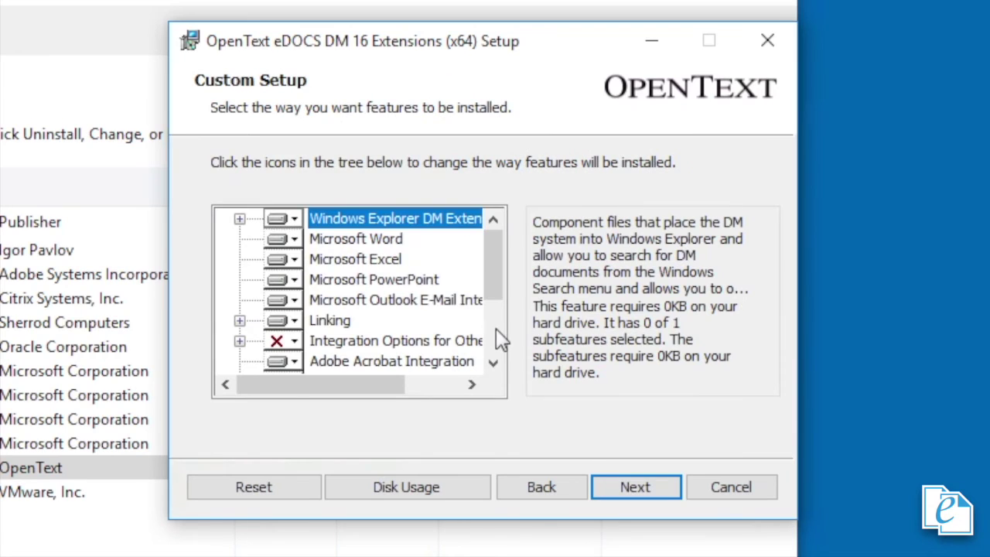
{"action": "scroll", "coordinate": [496, 332], "scroll_direction": "down", "scroll_amount": 2}
{"action": "left_click", "coordinate": [280, 342]}
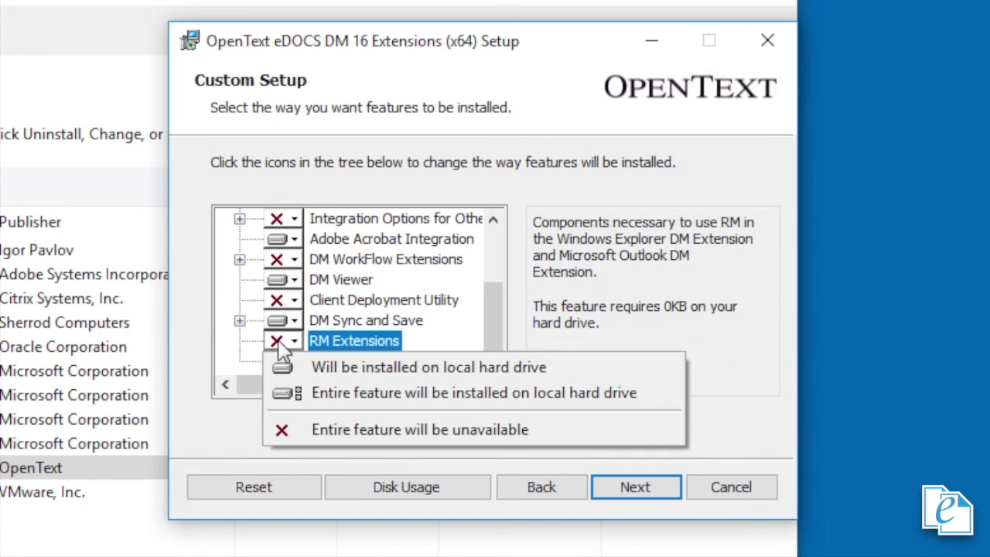
{"action": "left_click", "coordinate": [325, 396]}
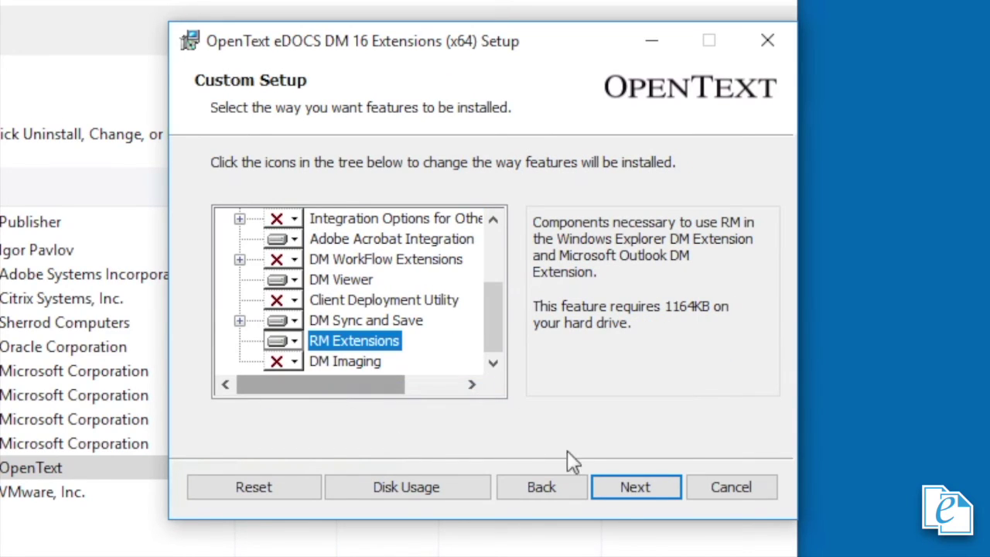
{"action": "left_click", "coordinate": [622, 494]}
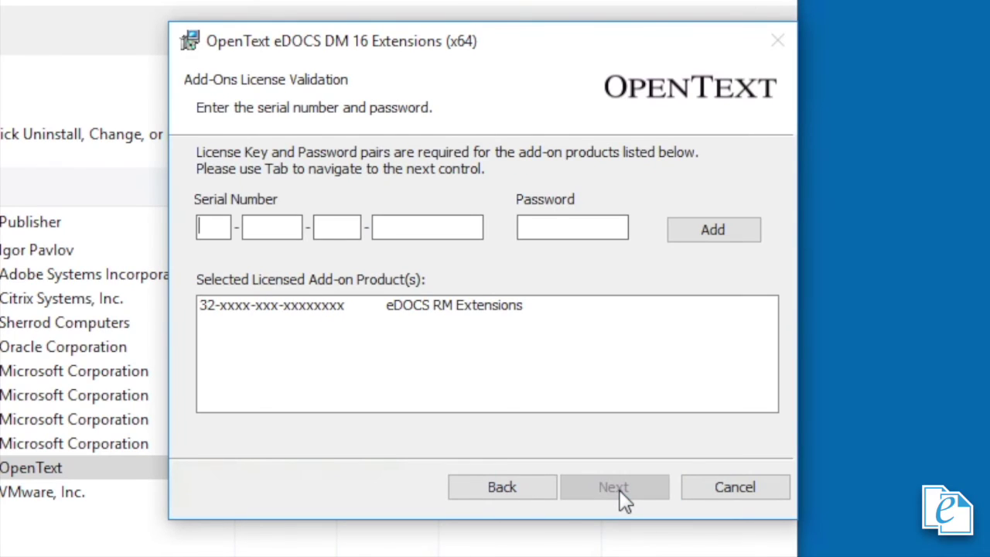
{"action": "type", "text": "32"}
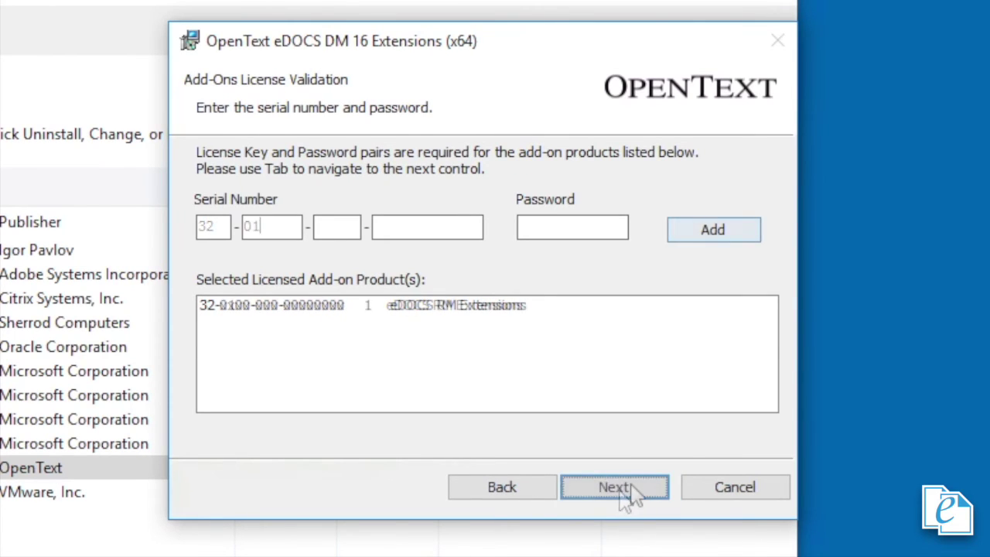
{"action": "left_click", "coordinate": [622, 492]}
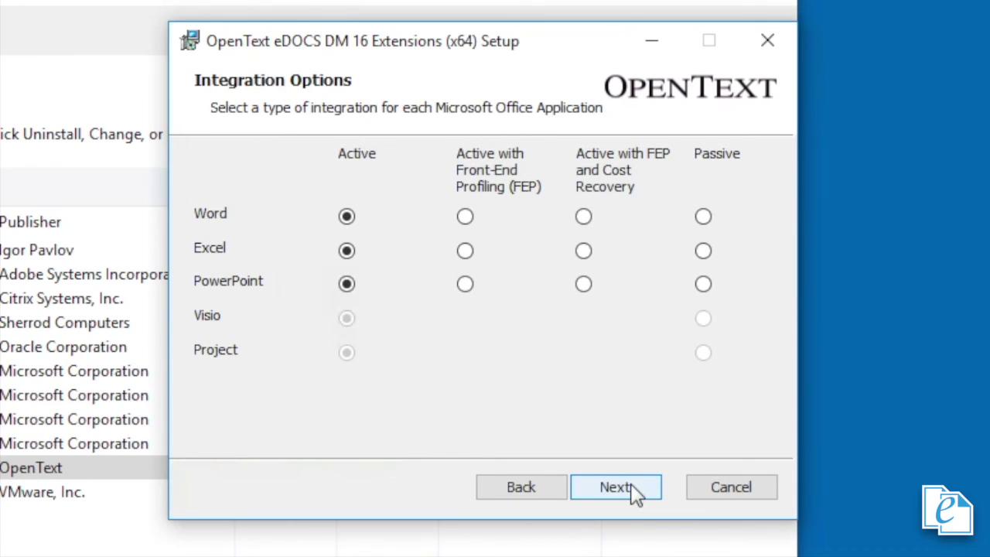
Keep the Office integration, destination folder and DM server settings, then apply the change.
{"action": "left_click", "coordinate": [636, 495]}
{"action": "left_click", "coordinate": [636, 495]}
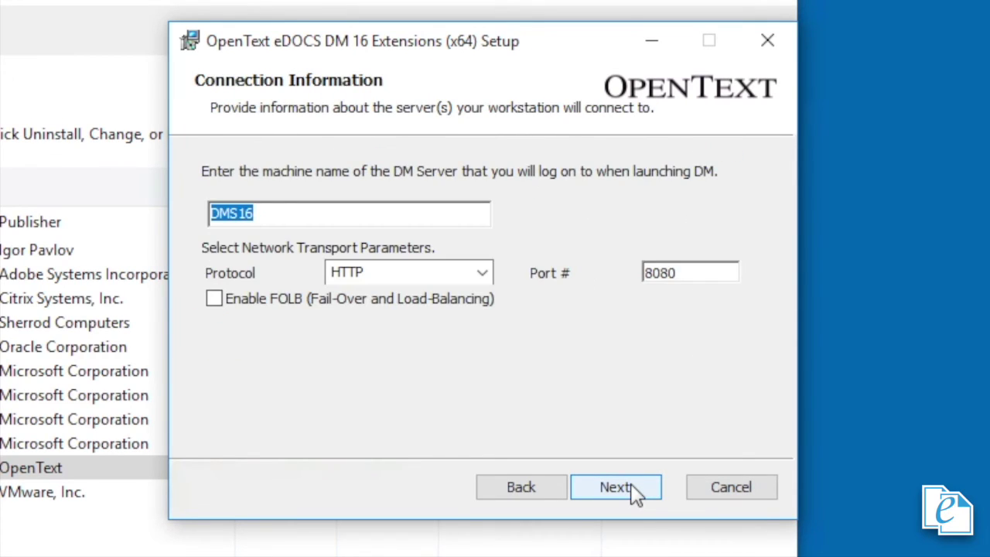
{"action": "left_click", "coordinate": [636, 495]}
{"action": "left_click", "coordinate": [632, 485]}
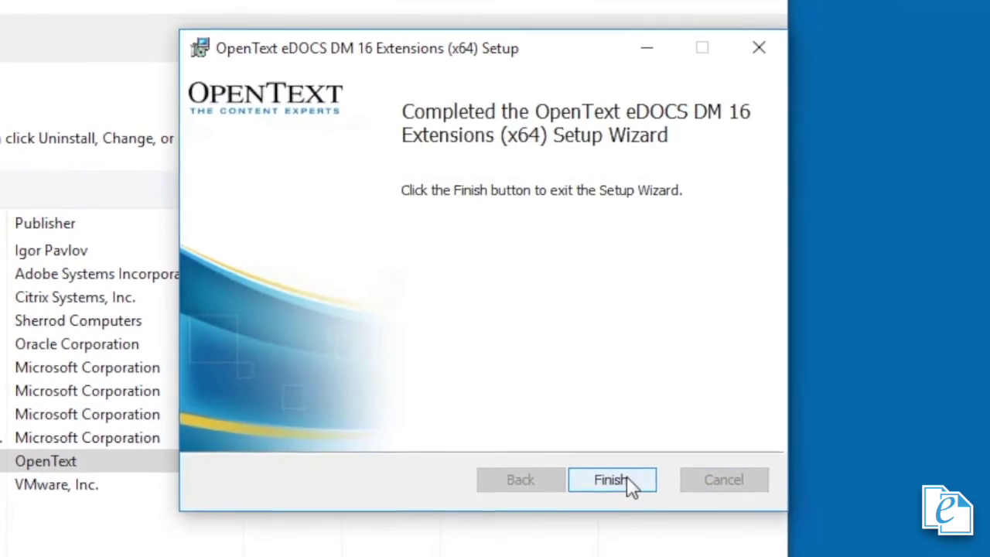
{"action": "left_click", "coordinate": [630, 486]}
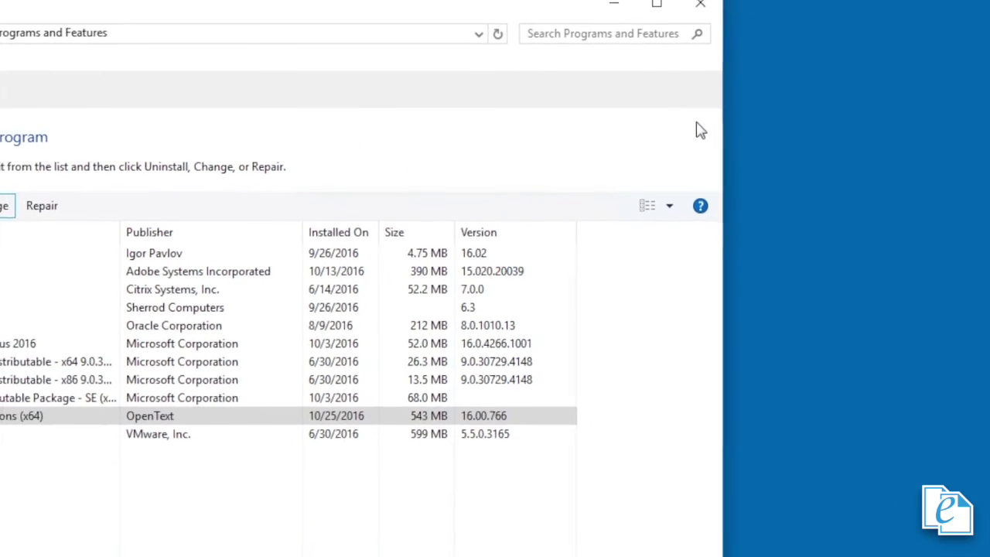